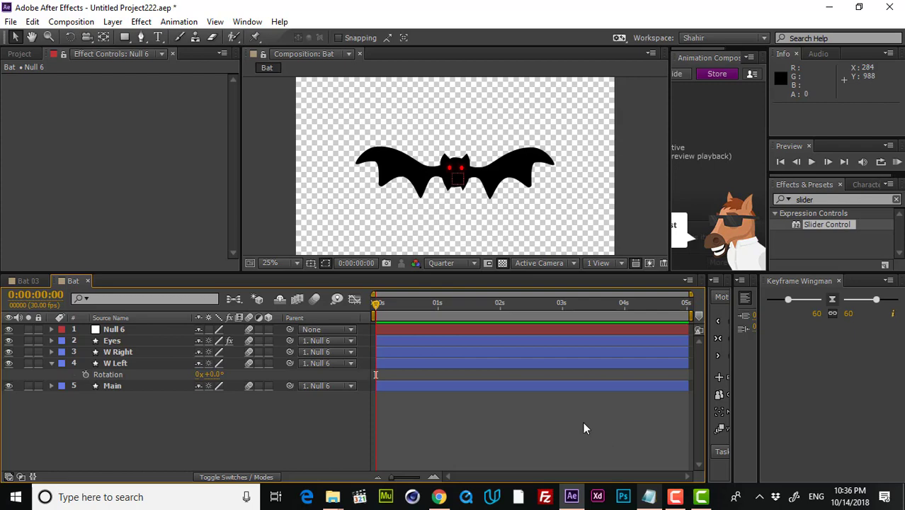
Play back the Bat 03 composition to preview the finished wing-flapping animation.
key(ctrl+0)
click(520, 399)
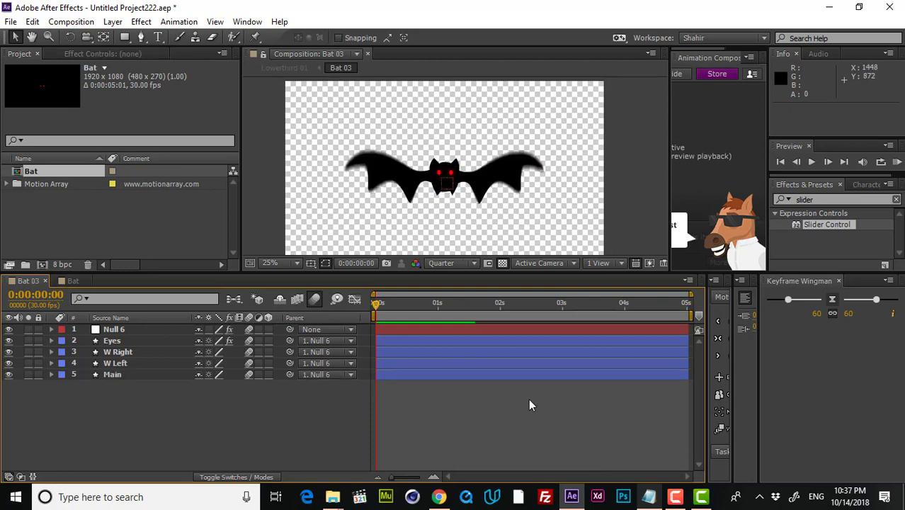
key(space)
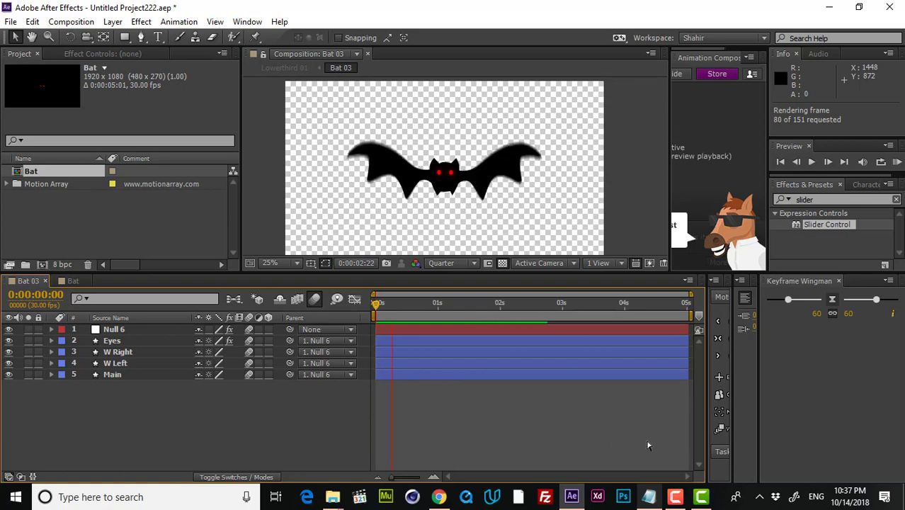
key(space)
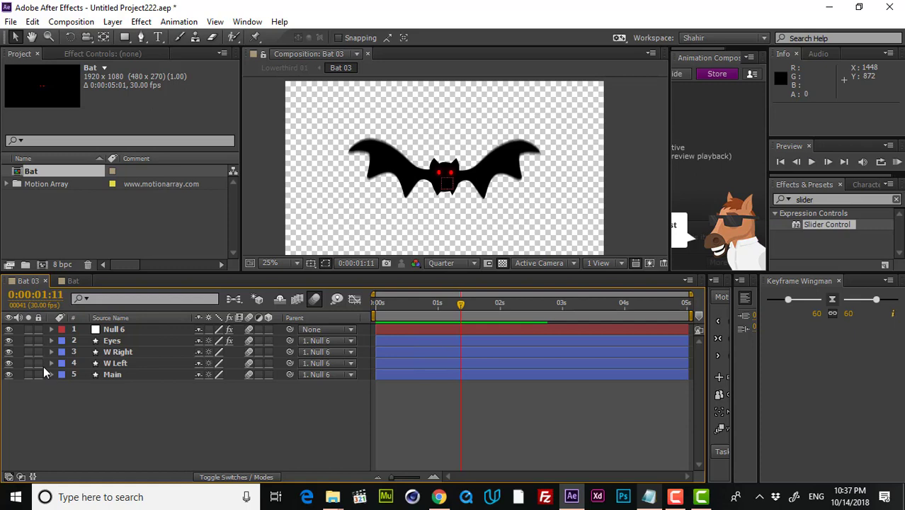
Set the Controller slider on the Null 6 layer of the Bat 03 composition to 5.
click(131, 330)
click(119, 55)
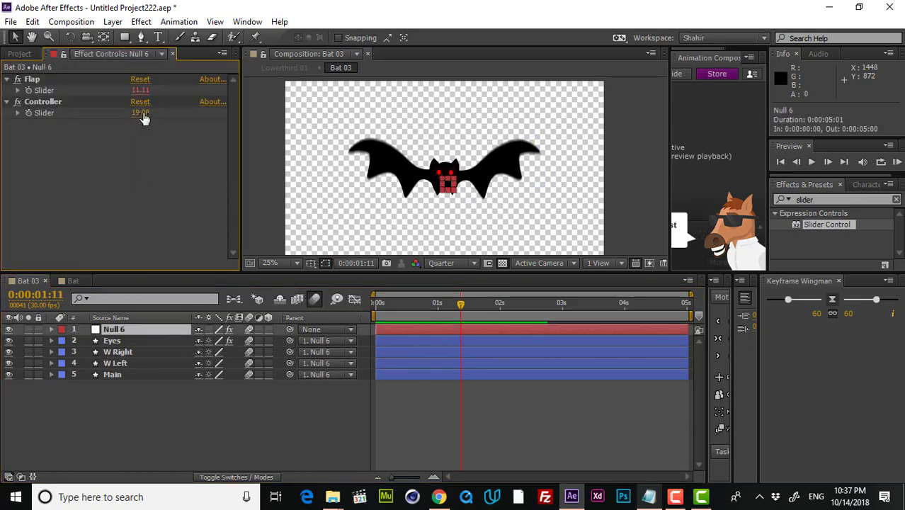
click(144, 114)
click(171, 161)
click(141, 112)
text(5)
click(148, 158)
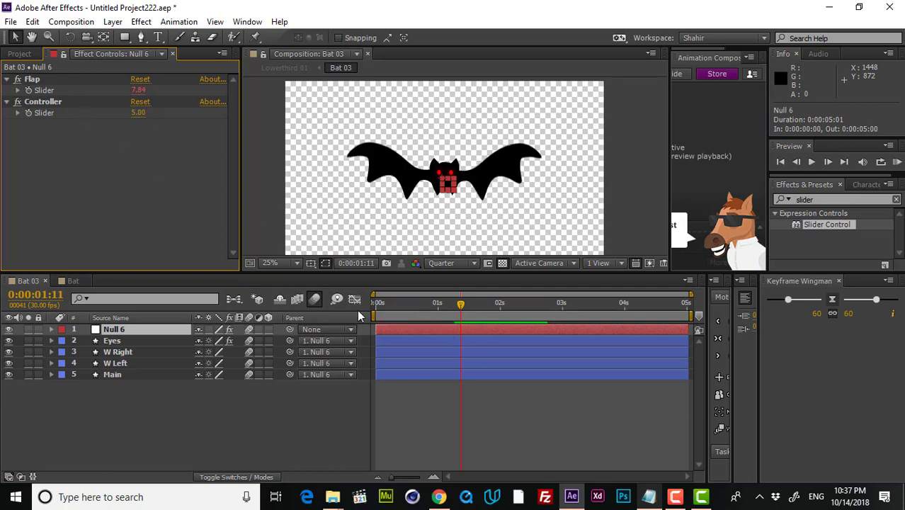
Preview the Bat 03 animation from the start to check the wing flapping with the new slider value.
click(412, 303)
click(528, 420)
key(KP_0)
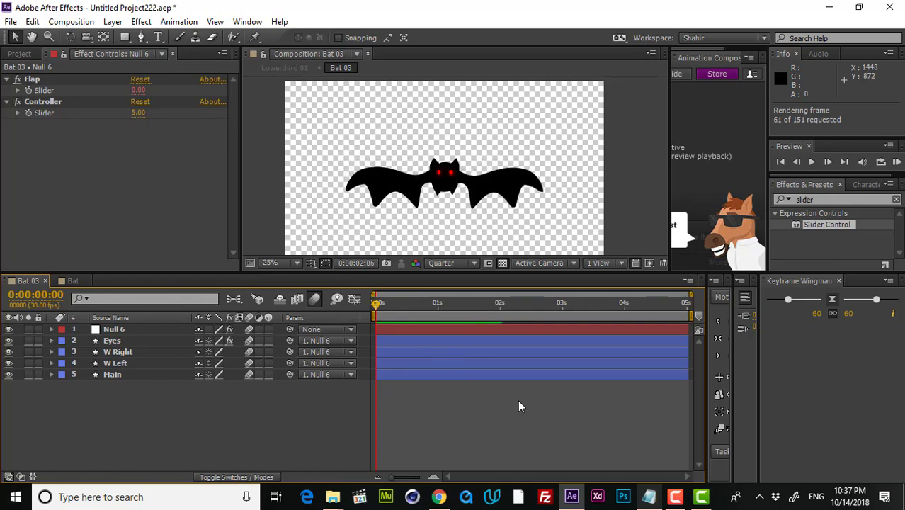
key(space)
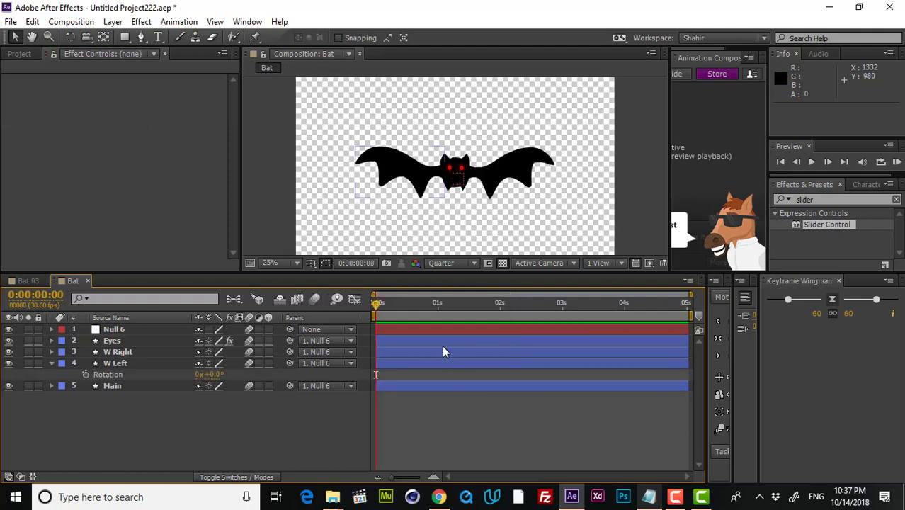
Play the Bat composition and examine its bat artwork, wing layers and null layer.
key(space)
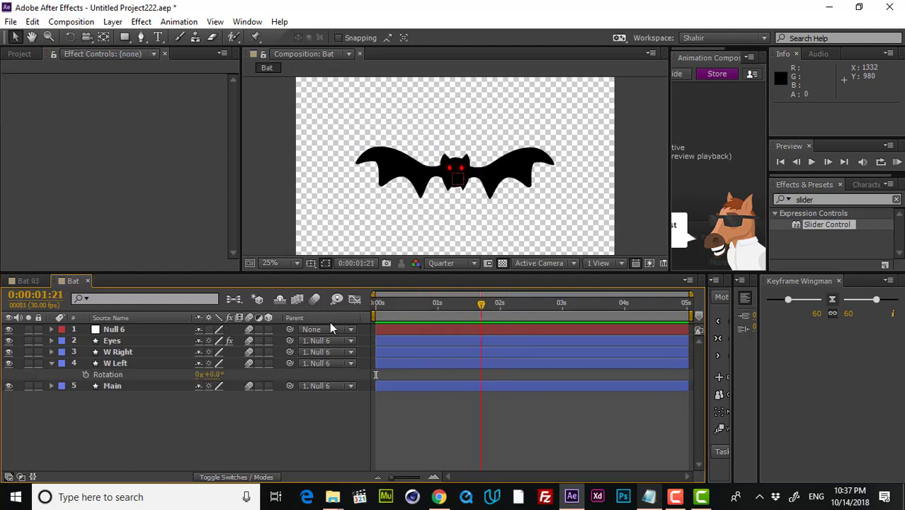
key(space)
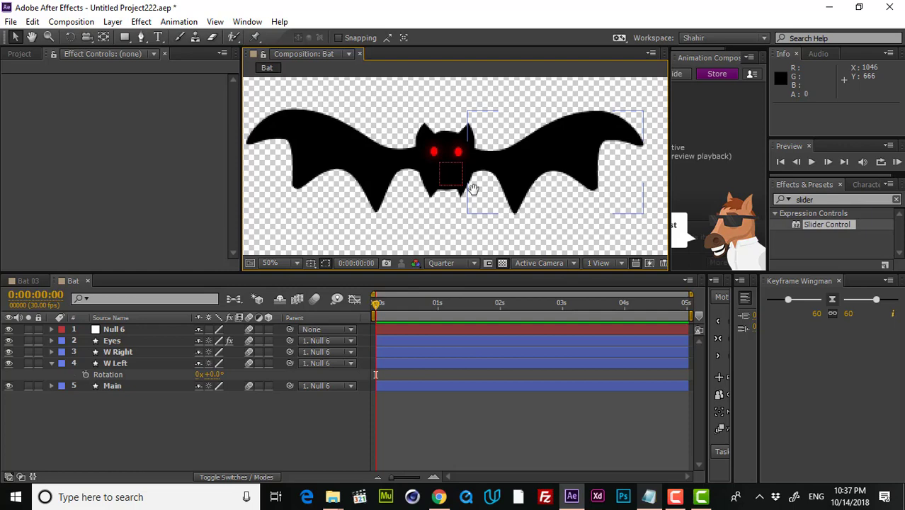
click(393, 189)
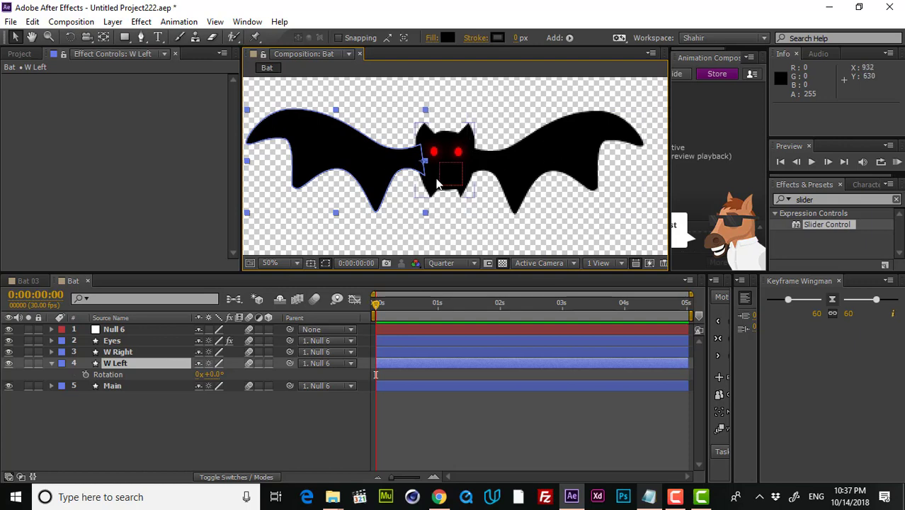
click(213, 426)
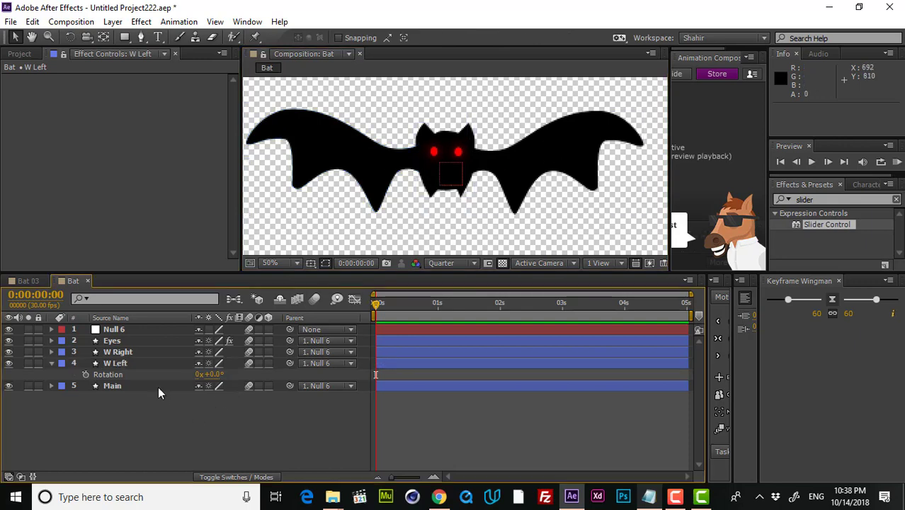
click(145, 364)
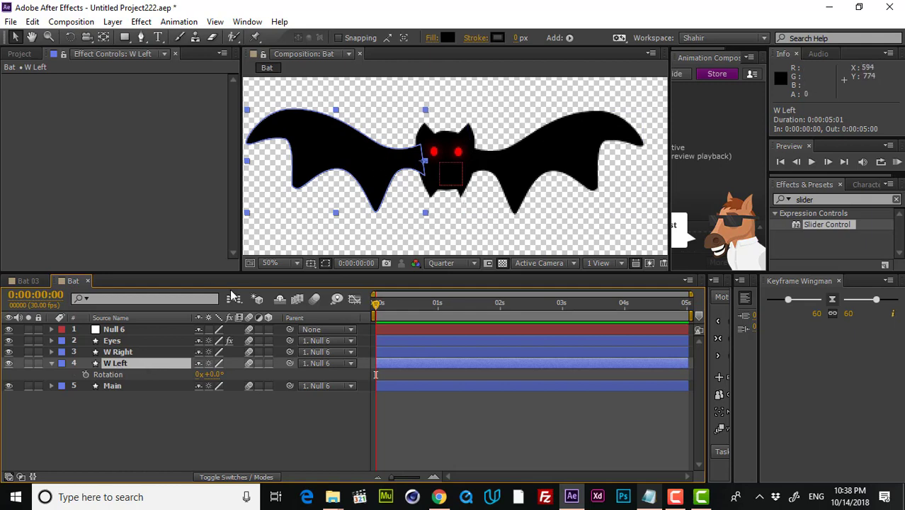
click(564, 175)
click(357, 167)
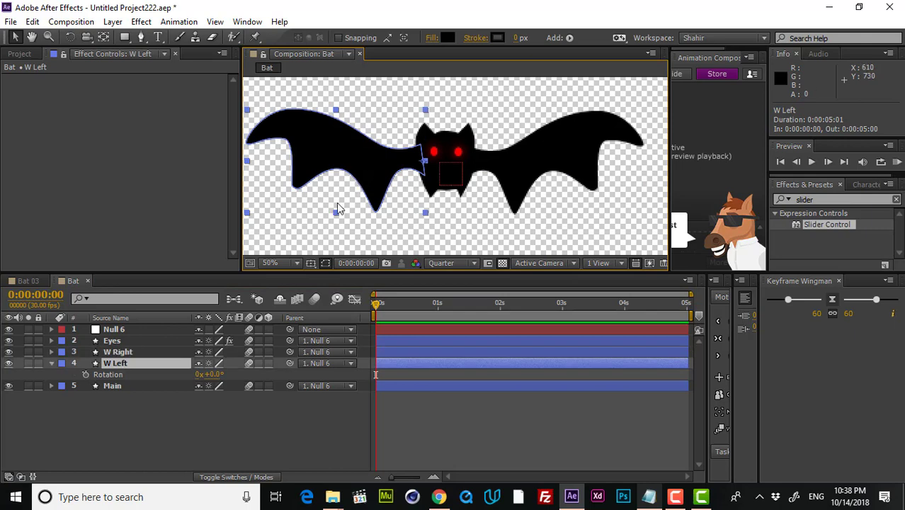
click(580, 176)
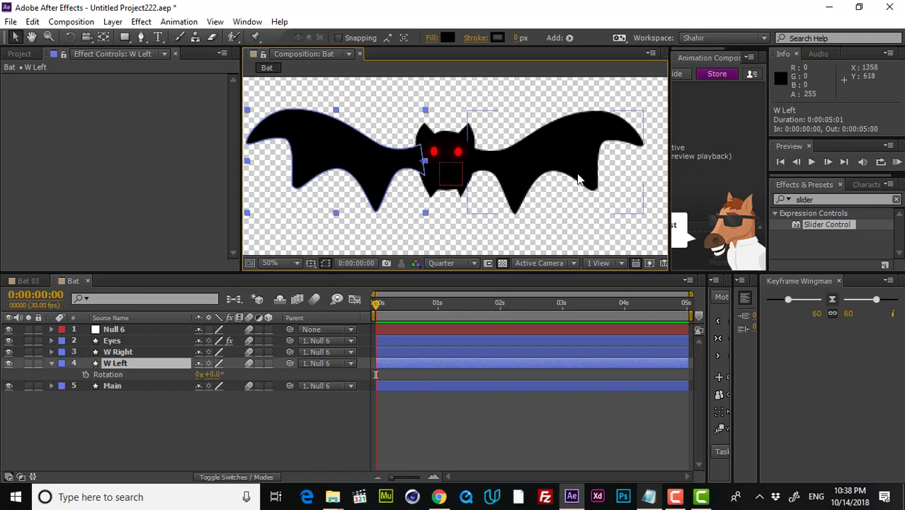
click(286, 396)
click(139, 330)
click(146, 381)
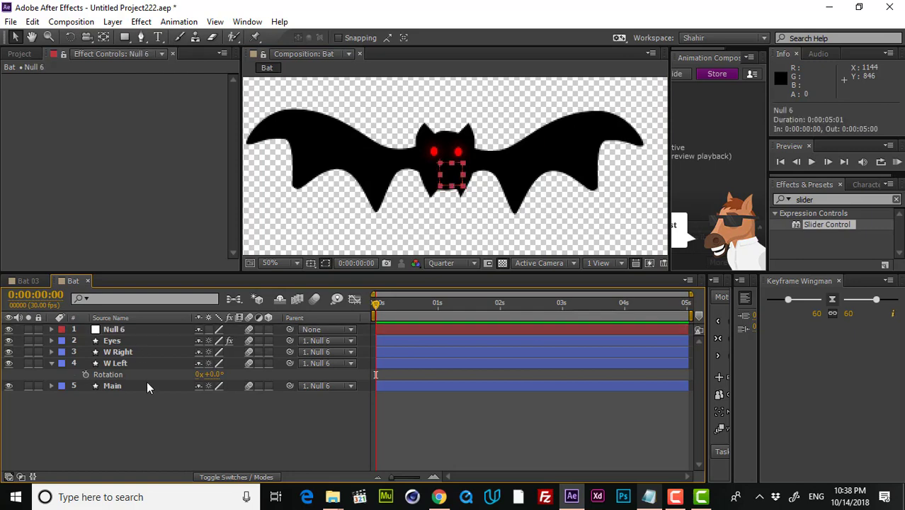
Rename the Null 6 layer in the Bat composition as Controller.
click(133, 331)
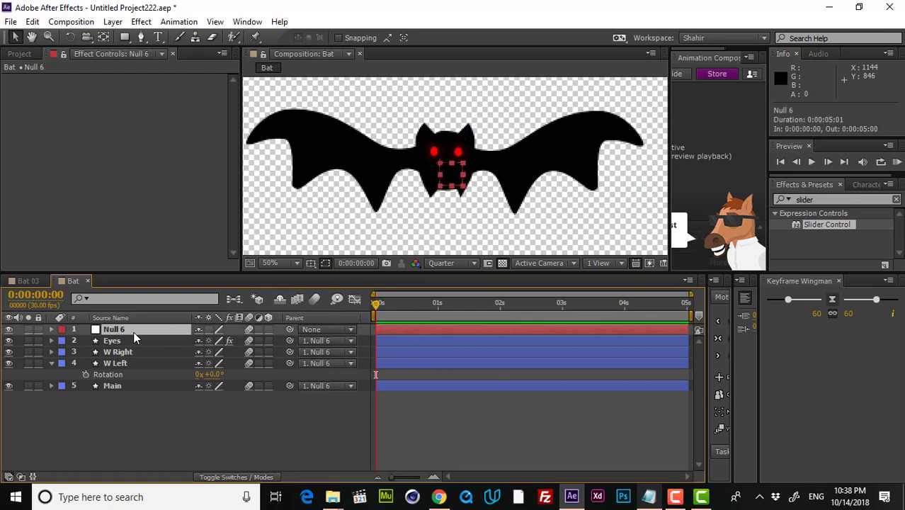
key(Return)
text(Cont)
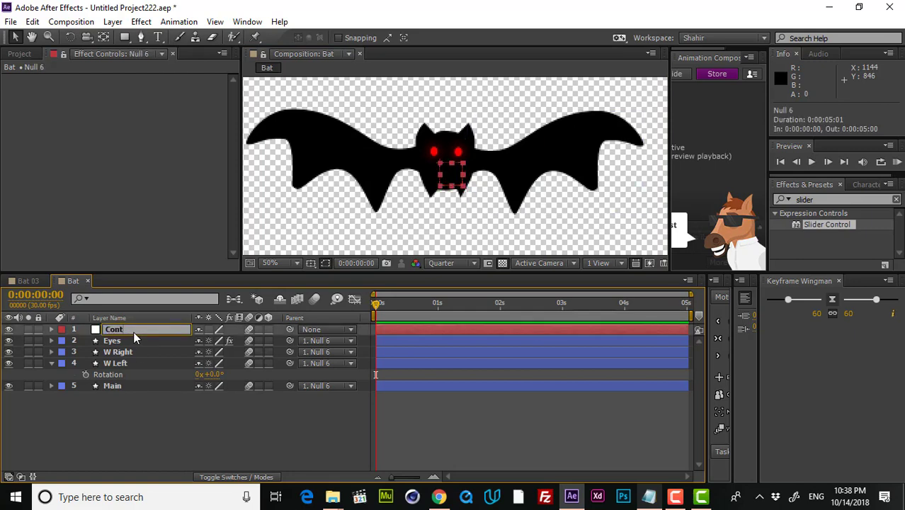
text(roller)
click(223, 426)
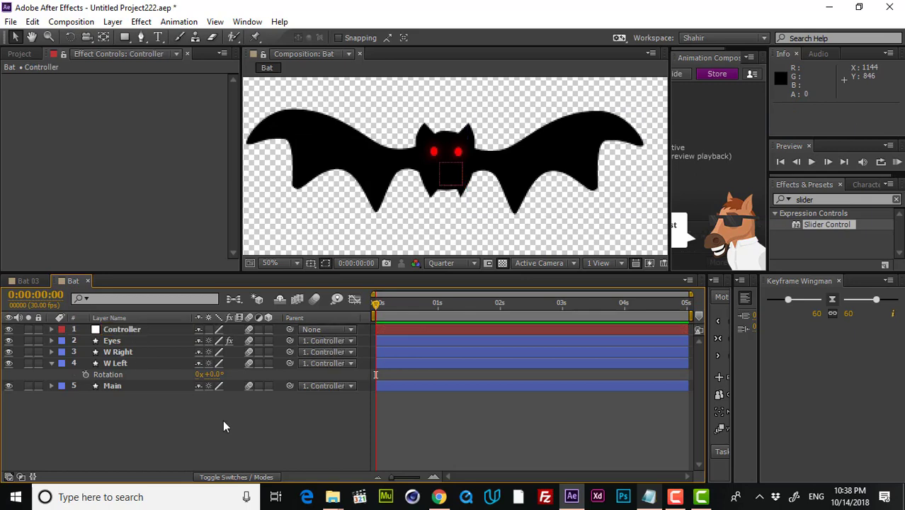
Add a Slider Control effect to the Controller layer and rename the effect Flap.
click(131, 330)
click(836, 200)
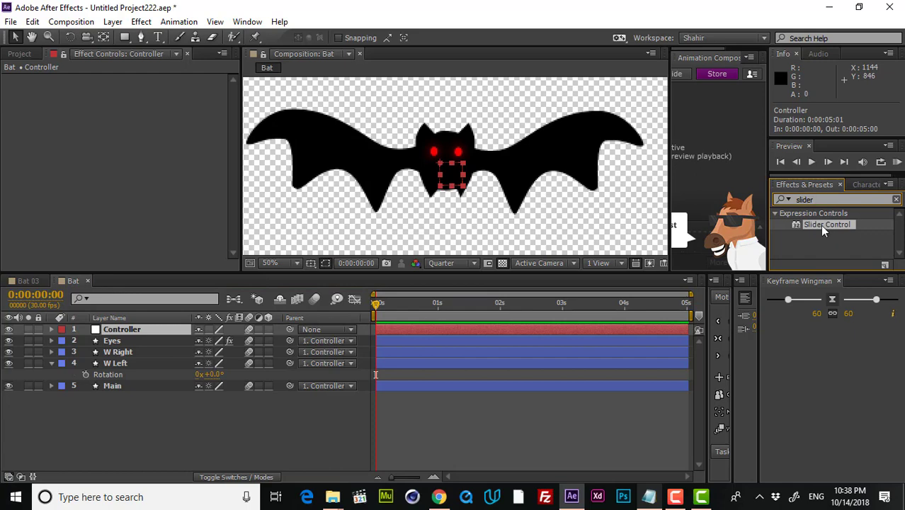
drag(819, 226, 127, 325)
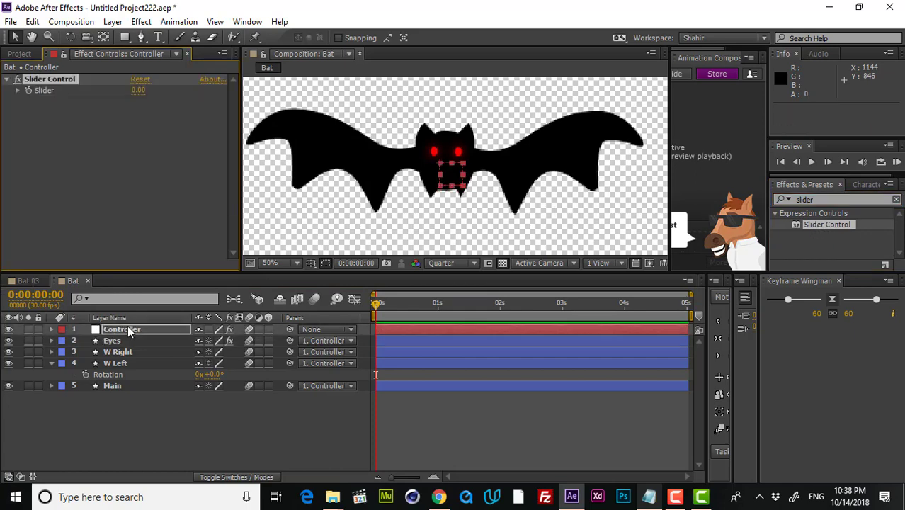
key(Return)
text(Falp)
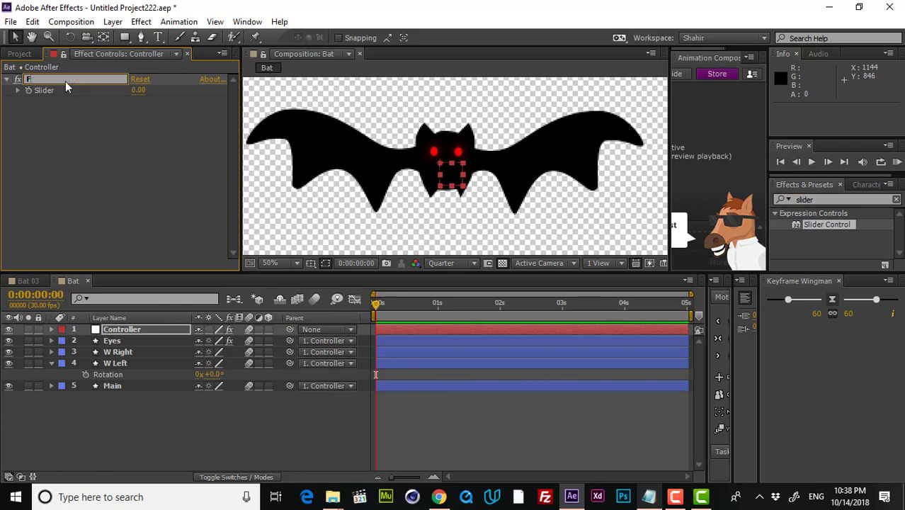
key(BackSpace)
key(BackSpace)
key(BackSpace)
text(lap)
key(Return)
Duplicate the Flap slider effect on the Controller layer and rename the copy Speed.
click(42, 79)
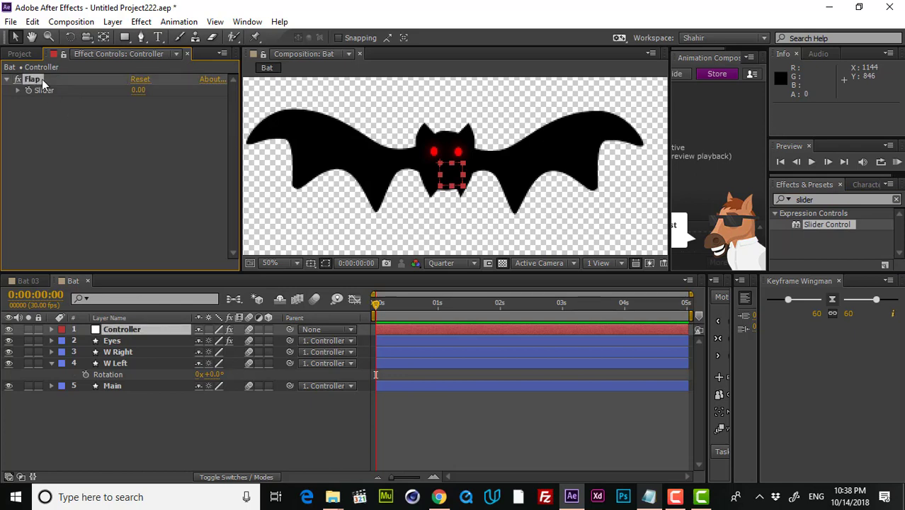
key(ctrl+d)
key(Return)
text(Spee)
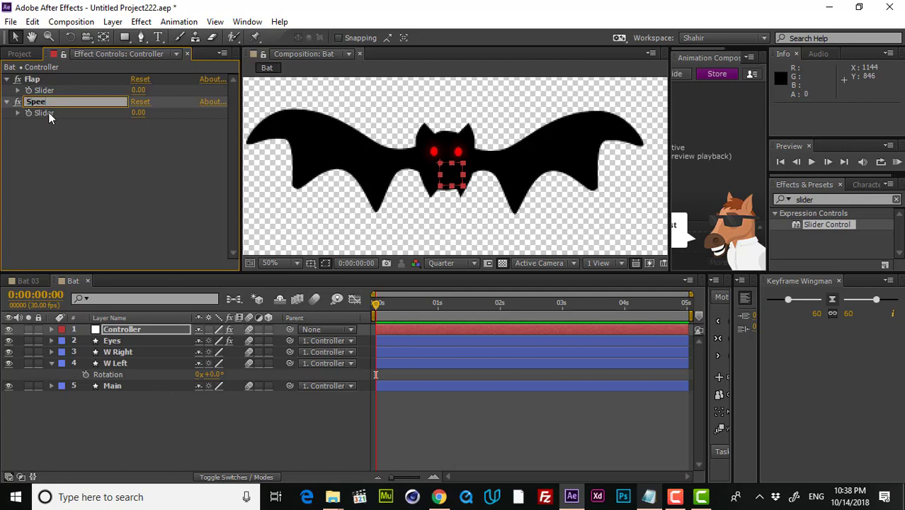
text(d)
key(Return)
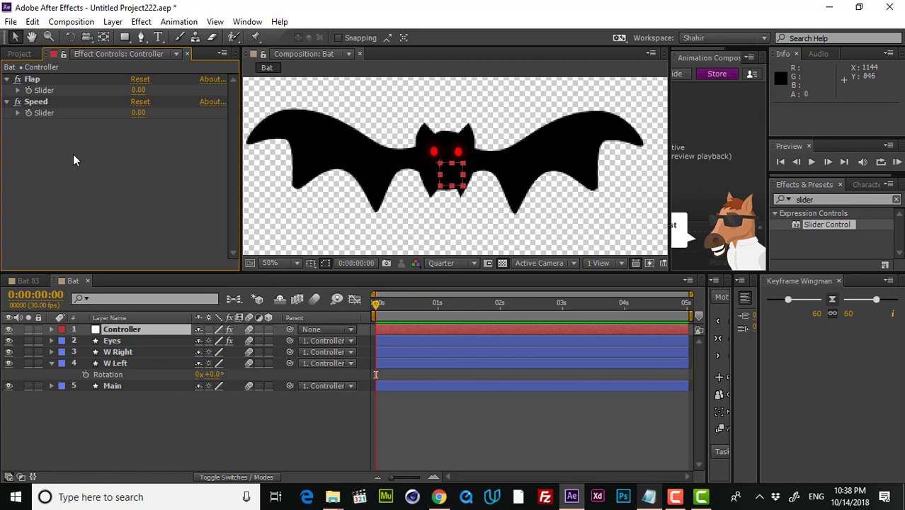
Lock the effect controls display to the Controller layer and deselect the layer.
click(63, 55)
click(148, 429)
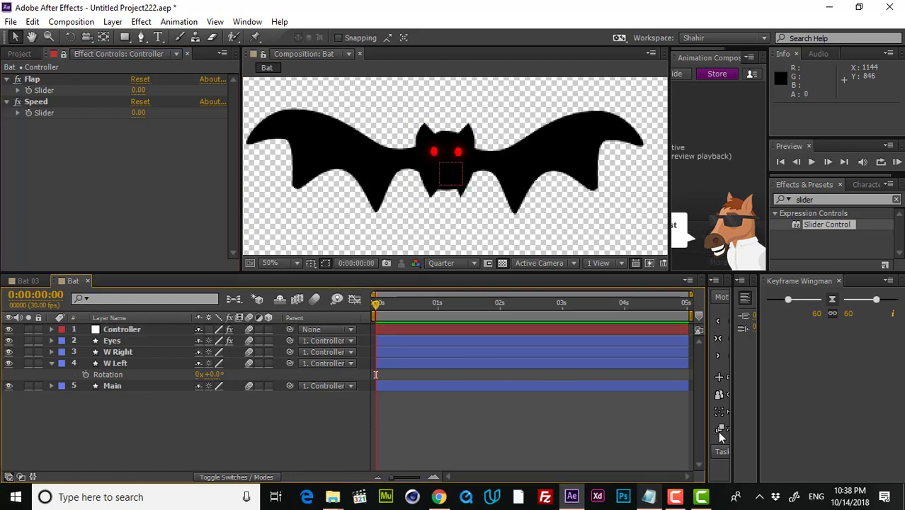
Switch to Notepad and copy the expression Math.sin(time * effect("Speed")("Slider")) *15.
click(648, 496)
click(596, 329)
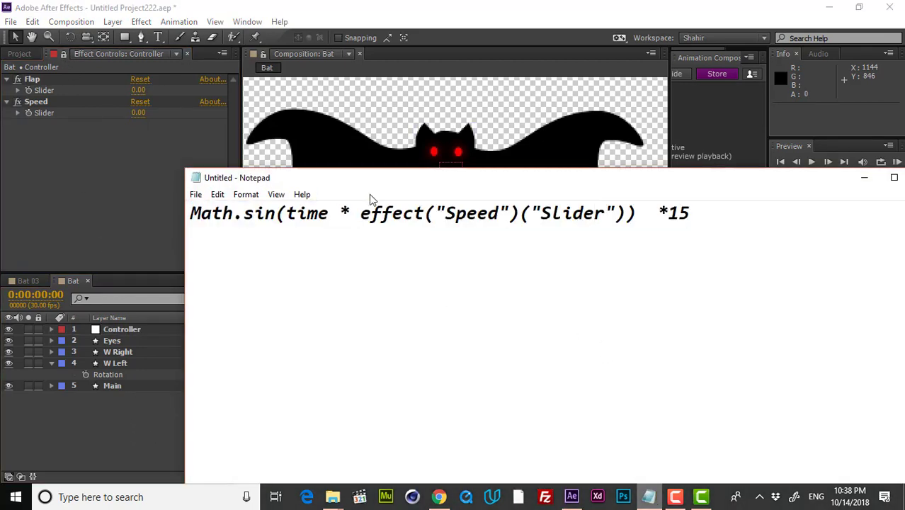
drag(378, 183, 412, 162)
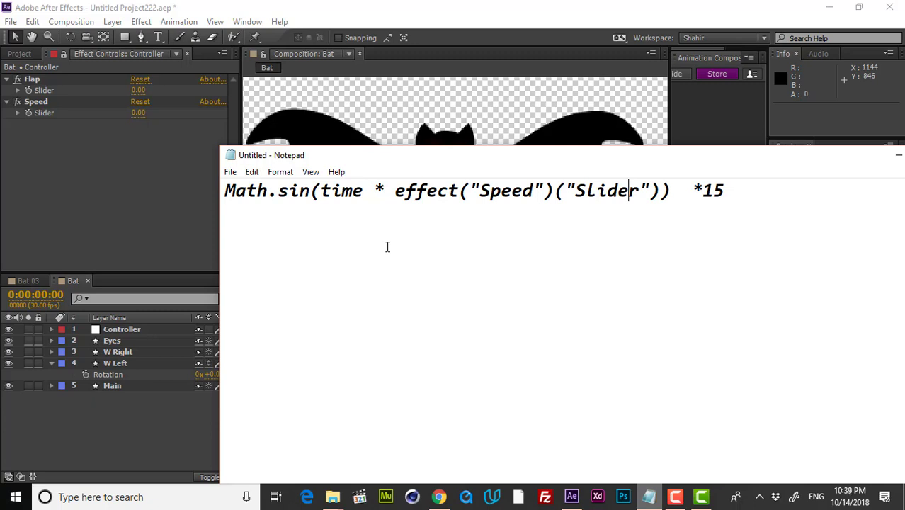
click(387, 246)
click(729, 208)
click(578, 367)
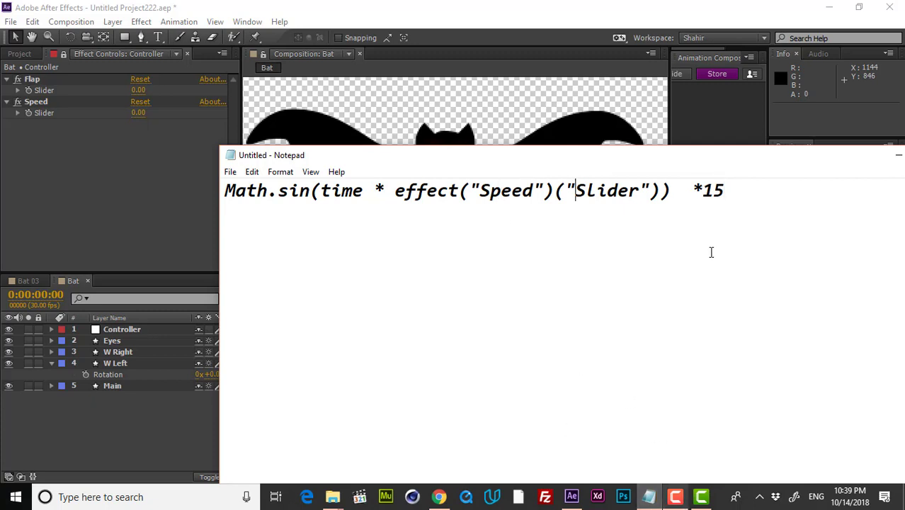
drag(723, 191, 224, 193)
key(ctrl+c)
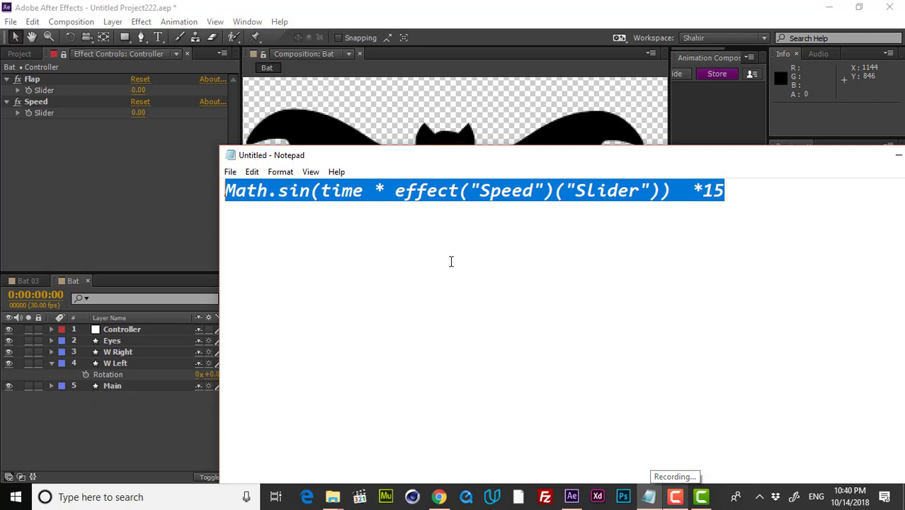
Switch back to After Effects and expand the Controller layer's effects to reveal the Flap effect's Slider property.
click(161, 412)
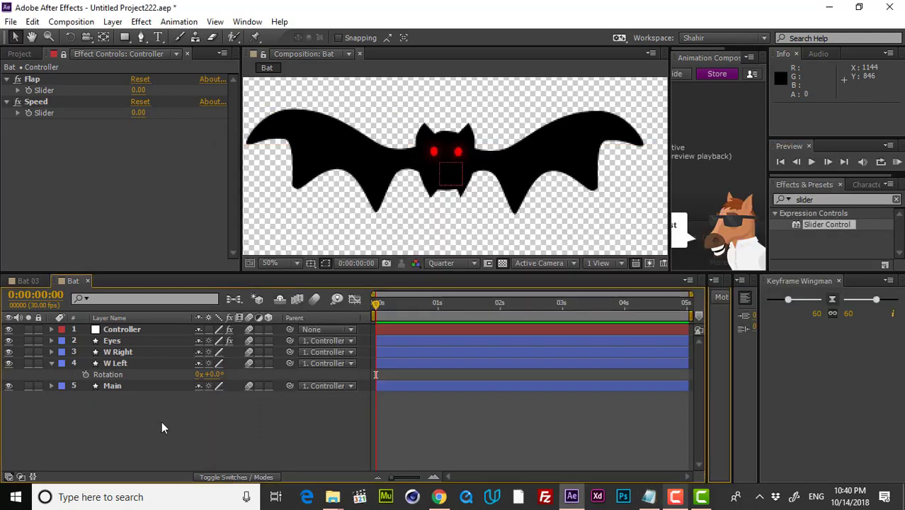
click(131, 329)
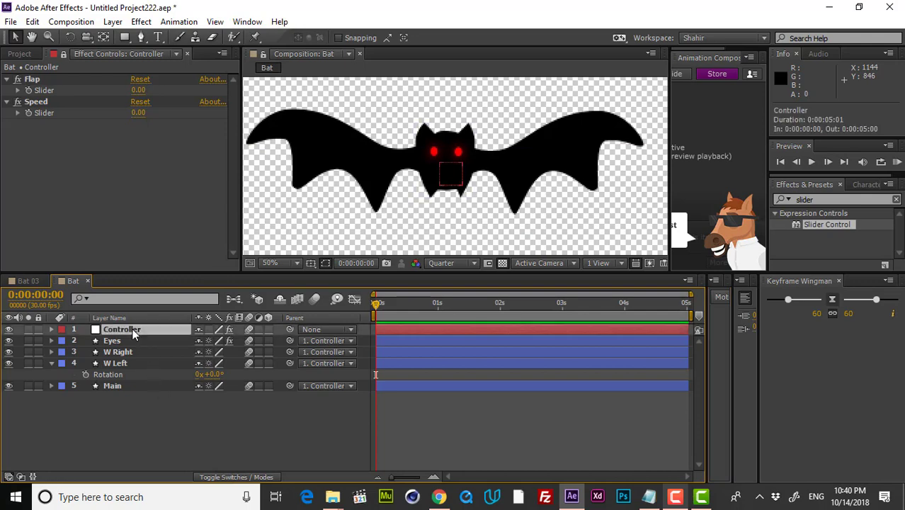
click(51, 329)
click(66, 341)
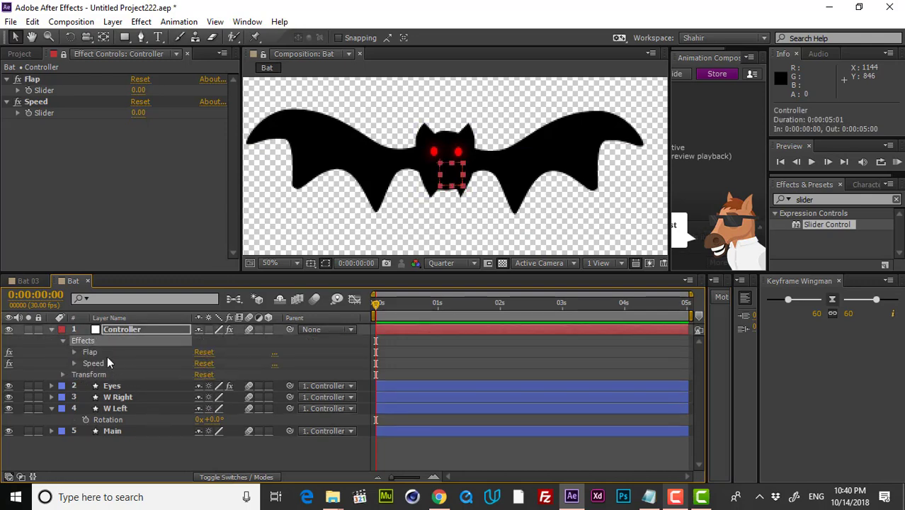
click(79, 353)
click(75, 351)
click(97, 363)
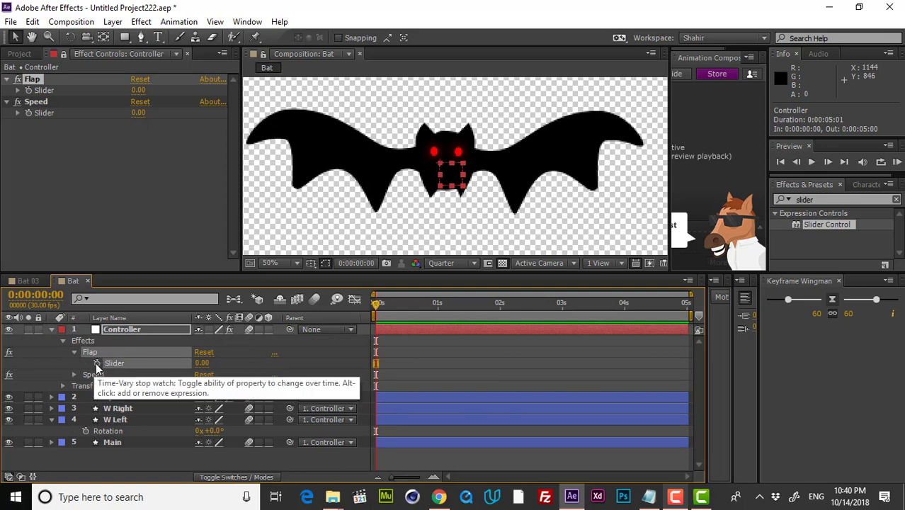
Give the Flap effect's Slider property the copied expression Math.sin(time * effect("Speed")("Slider")) *15.
alt+click(97, 364)
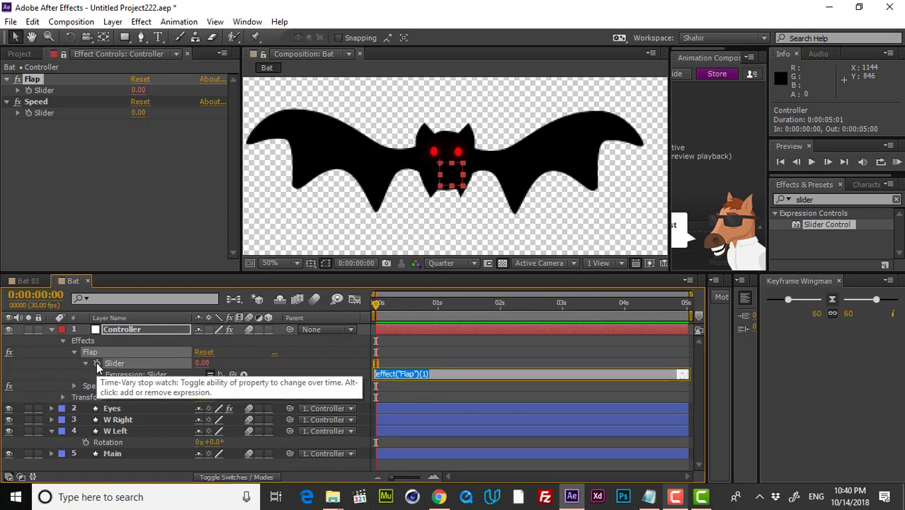
key(BackSpace)
key(ctrl+v)
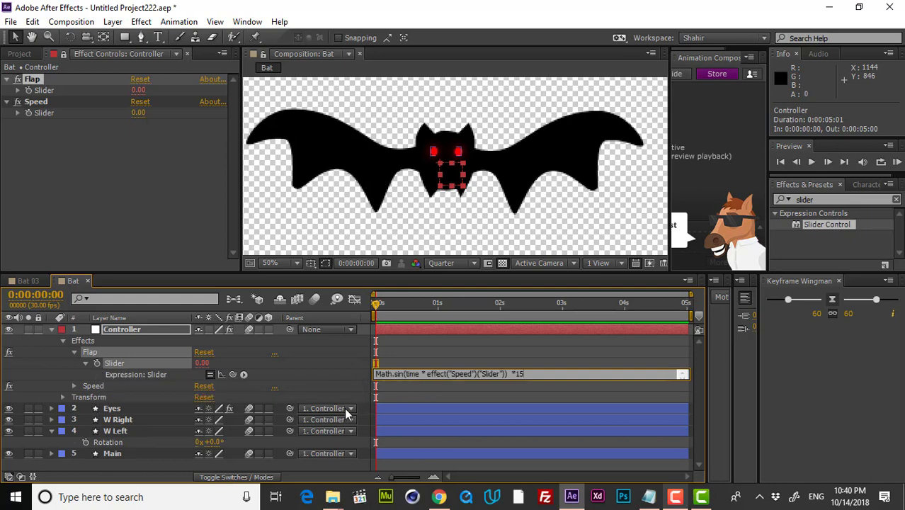
click(481, 367)
click(478, 373)
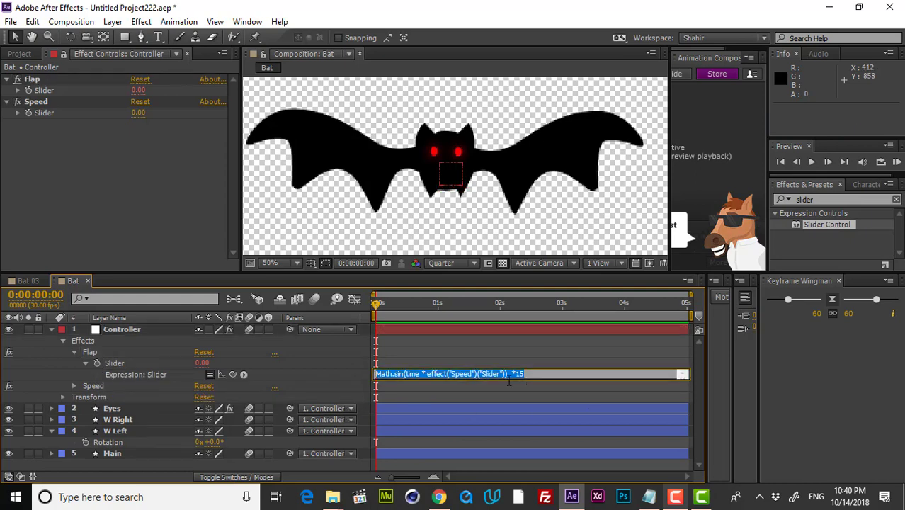
click(536, 374)
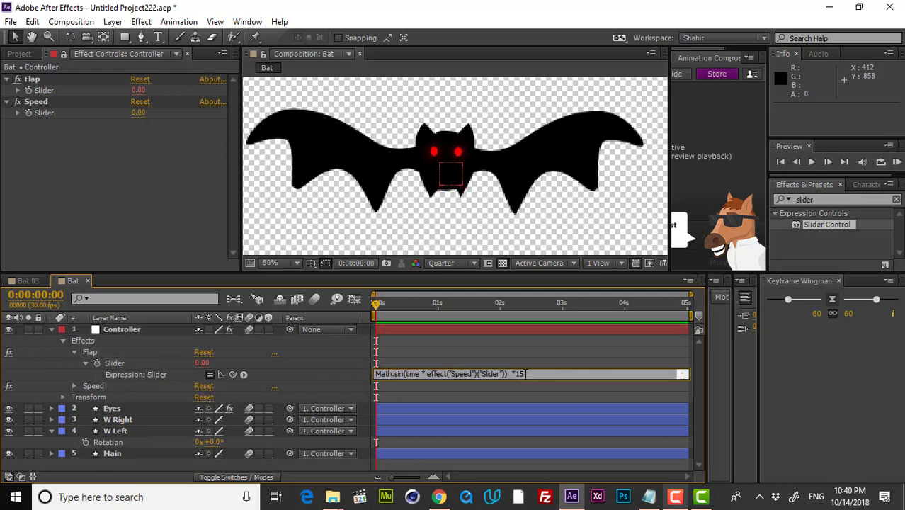
drag(525, 374, 522, 374)
click(514, 354)
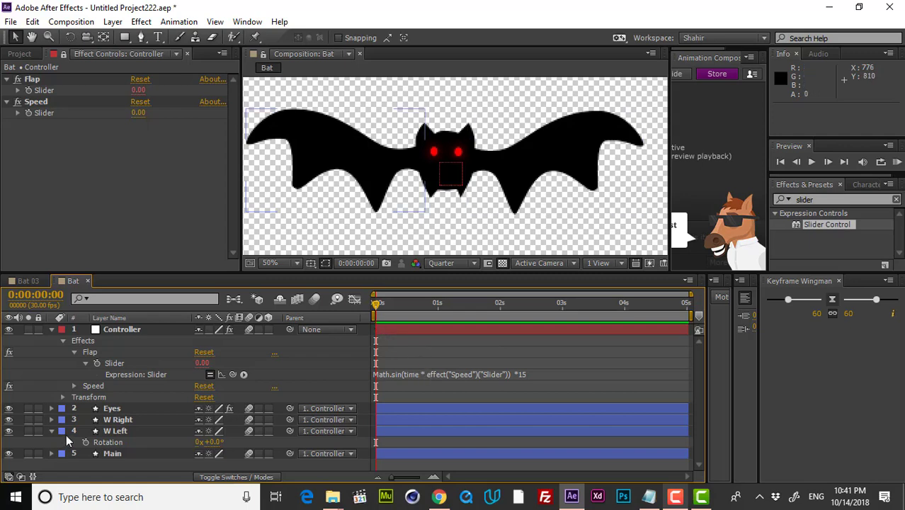
Test and undo a rotation of the W Left layer, and link its Rotation to the Controller's Flap slider with an expression.
click(106, 430)
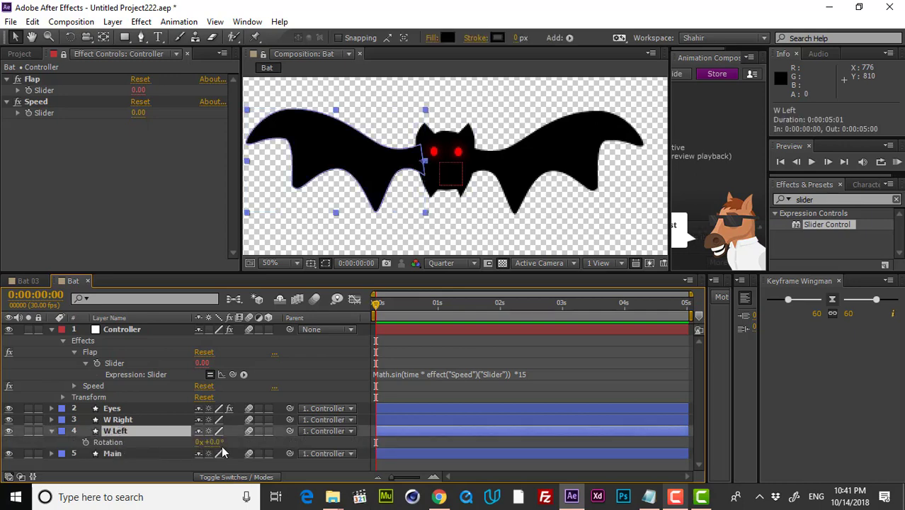
mouse_move(216, 442)
mouse_down()
mouse_move(237, 442)
mouse_move(222, 443)
mouse_up()
key(ctrl+z)
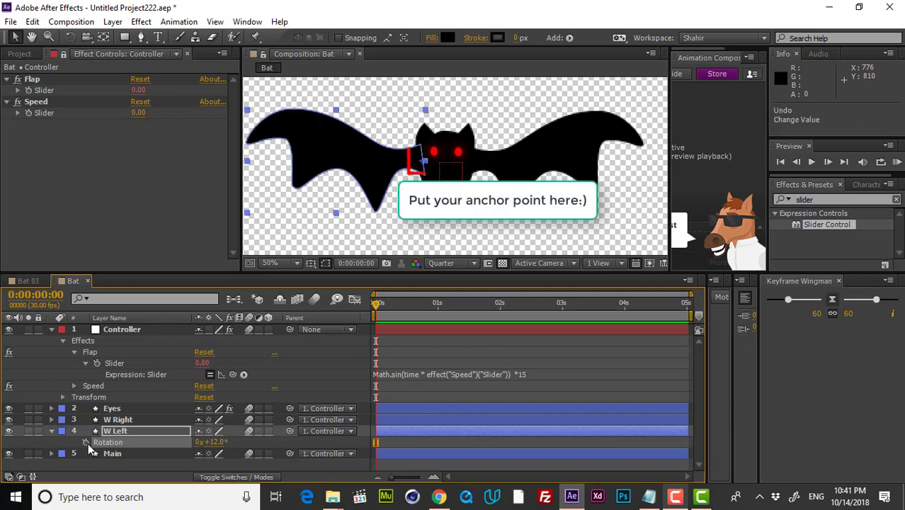
alt+click(86, 441)
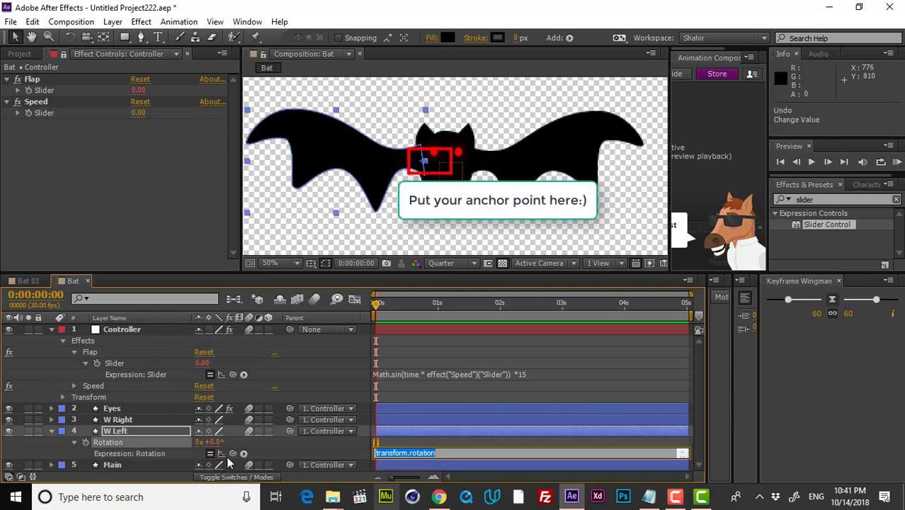
drag(232, 453, 109, 366)
click(404, 395)
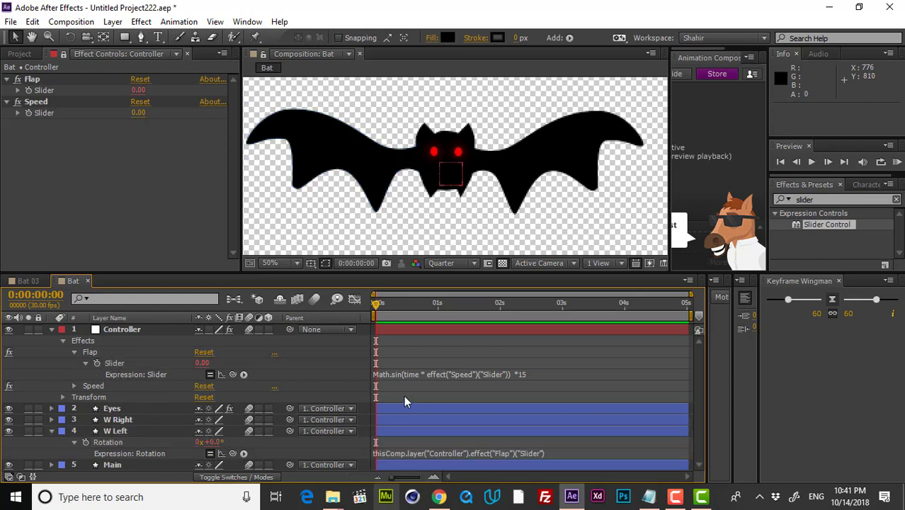
Briefly play the composition and set the Controller's Speed slider to 5.
key(space)
key(space)
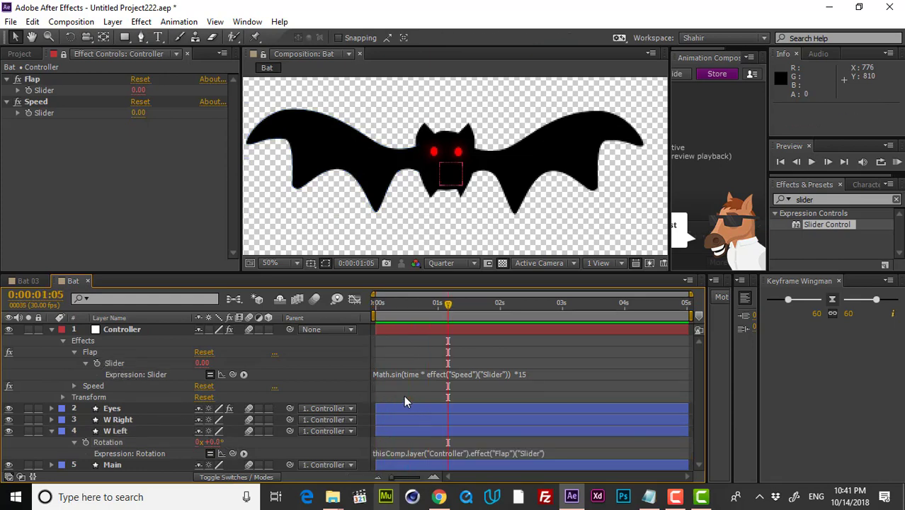
click(62, 101)
click(138, 114)
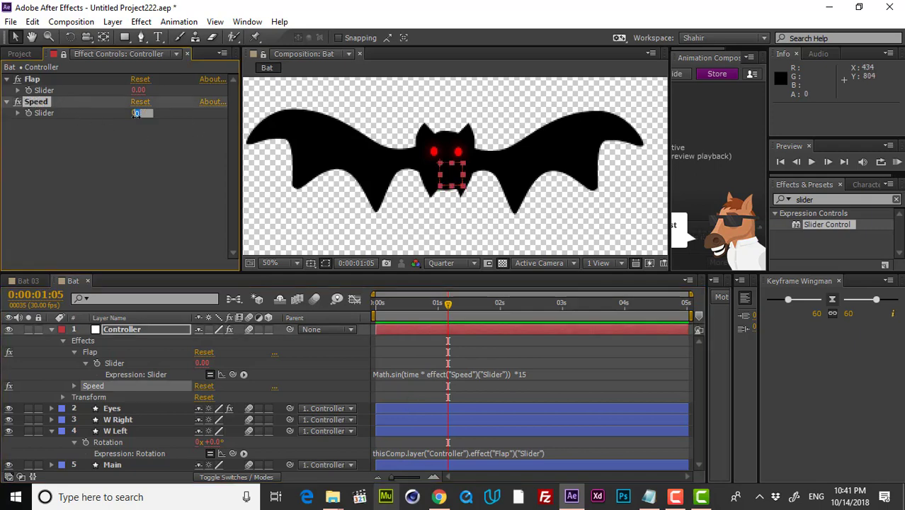
text(5)
click(136, 195)
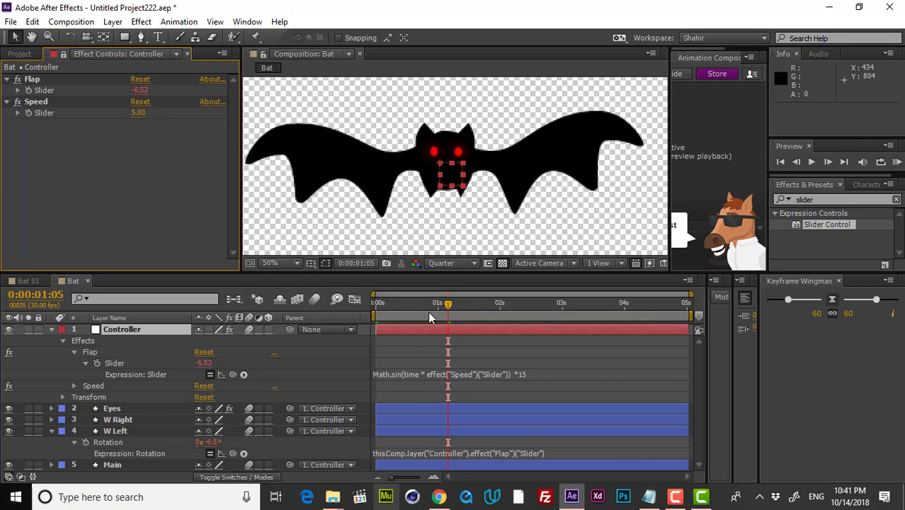
Play the composition from the start to check the left wing's flapping motion.
drag(427, 310, 323, 307)
key(space)
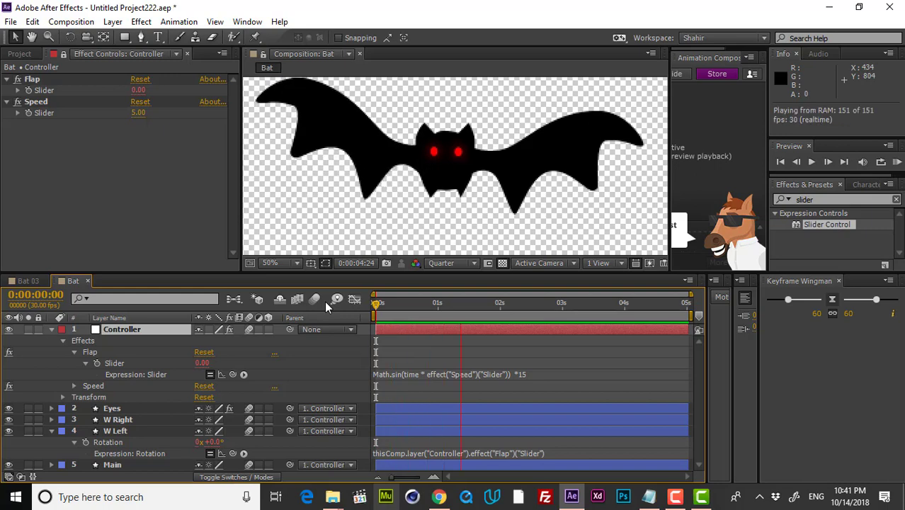
click(417, 315)
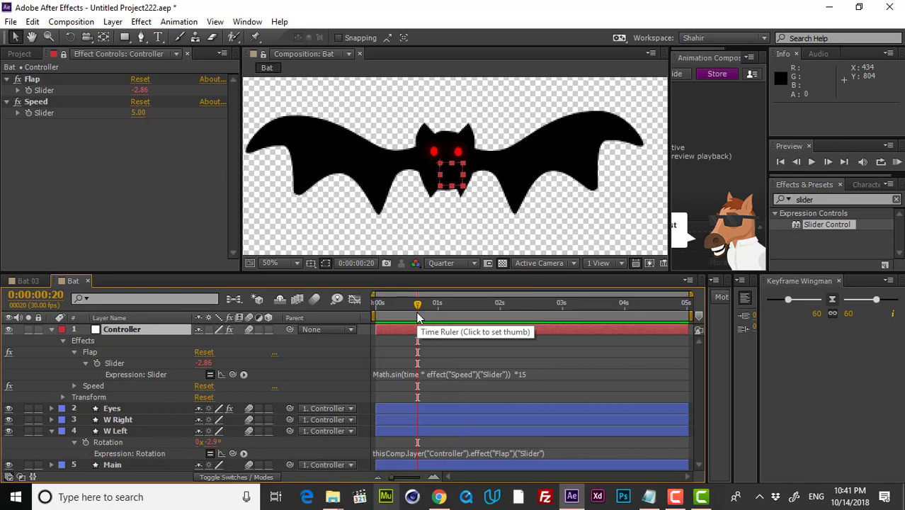
Try rotating the W Right layer, undo the change and collapse the layer.
click(122, 430)
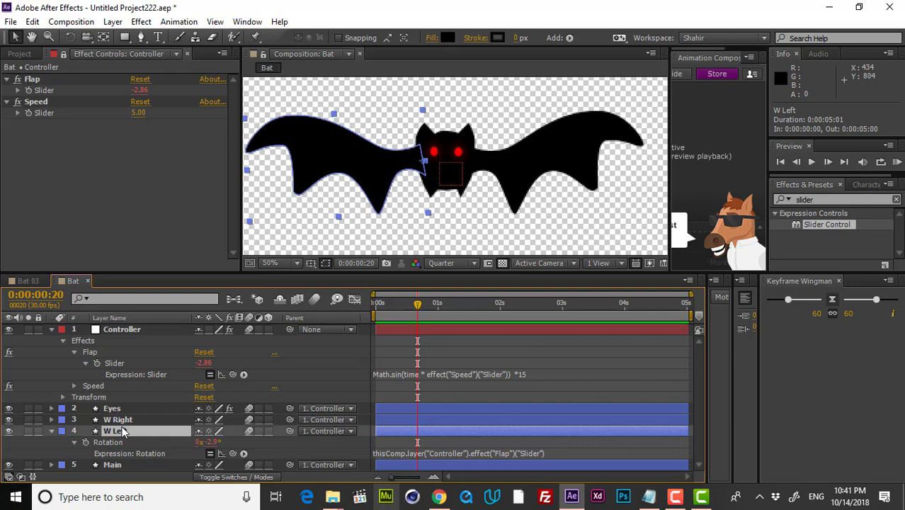
click(131, 423)
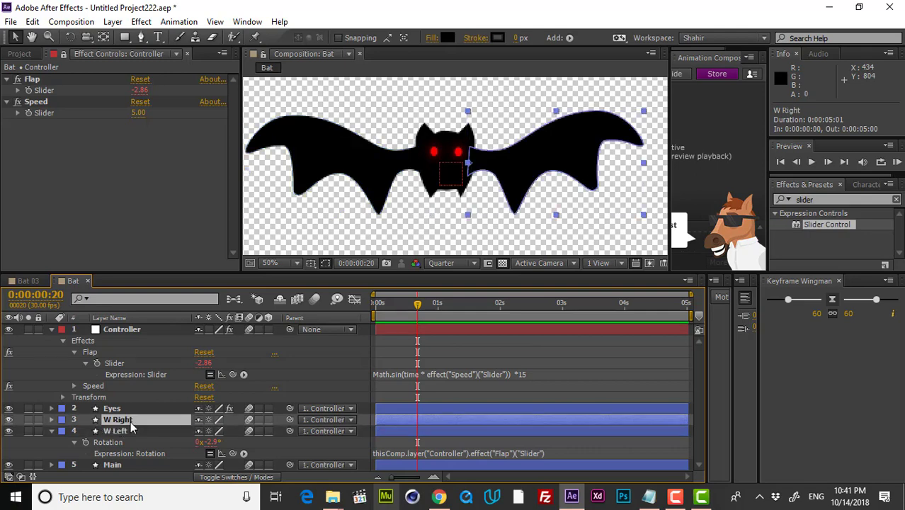
key(r)
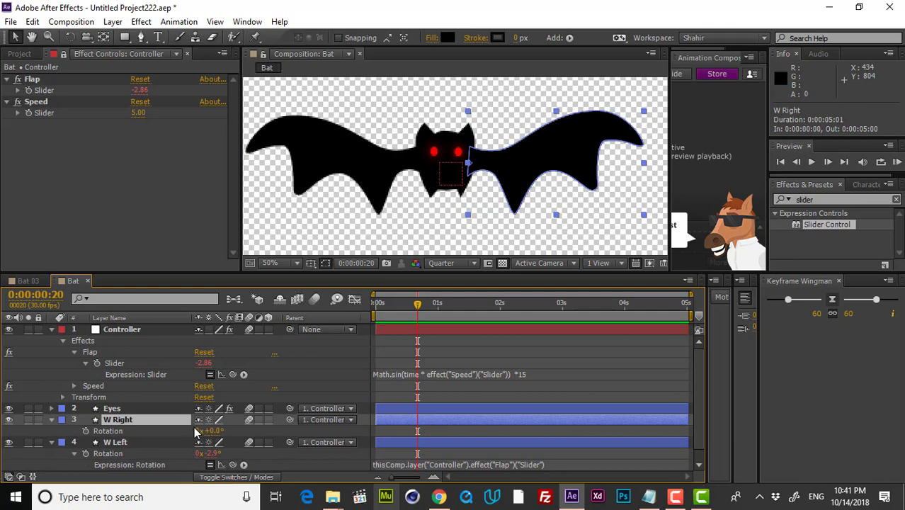
mouse_move(212, 431)
mouse_down()
mouse_move(234, 430)
mouse_move(212, 431)
mouse_move(226, 431)
mouse_up()
key(ctrl+z)
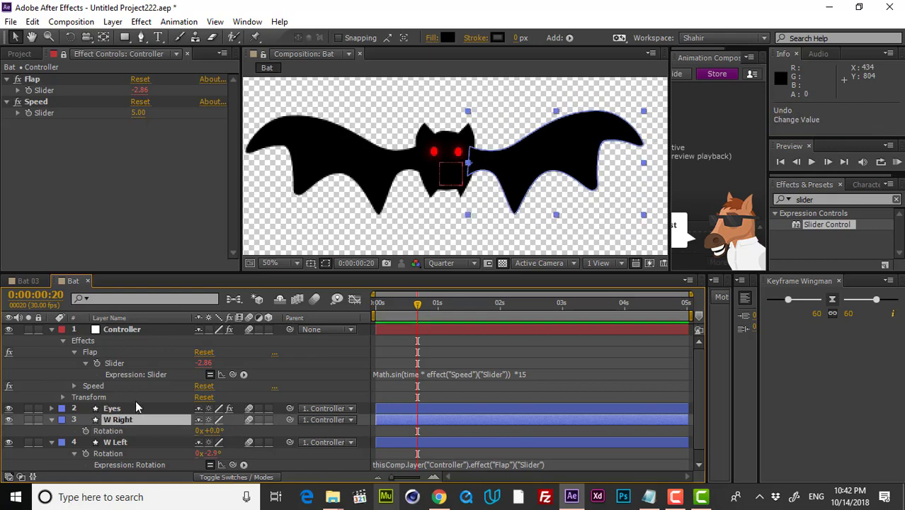
click(50, 419)
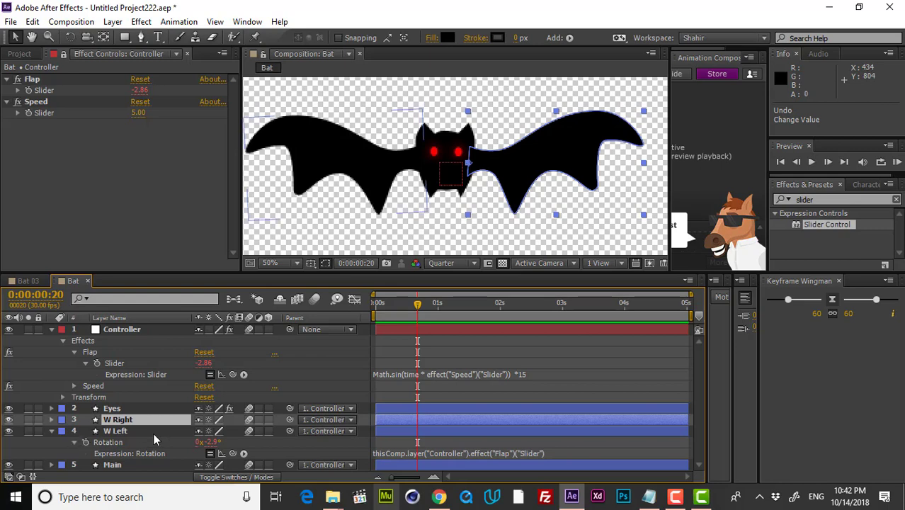
Reveal the W Right layer's Rotation and link it with an expression to the Controller's Flap slider.
click(135, 423)
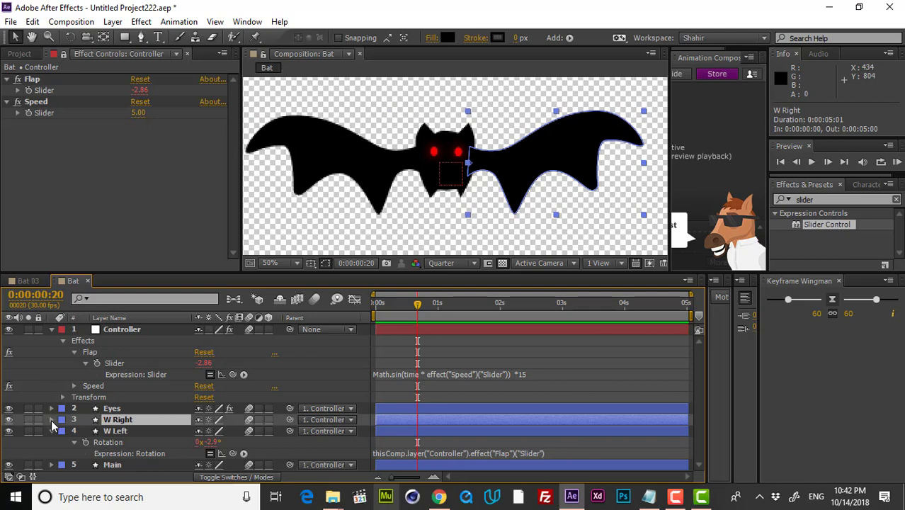
key(r)
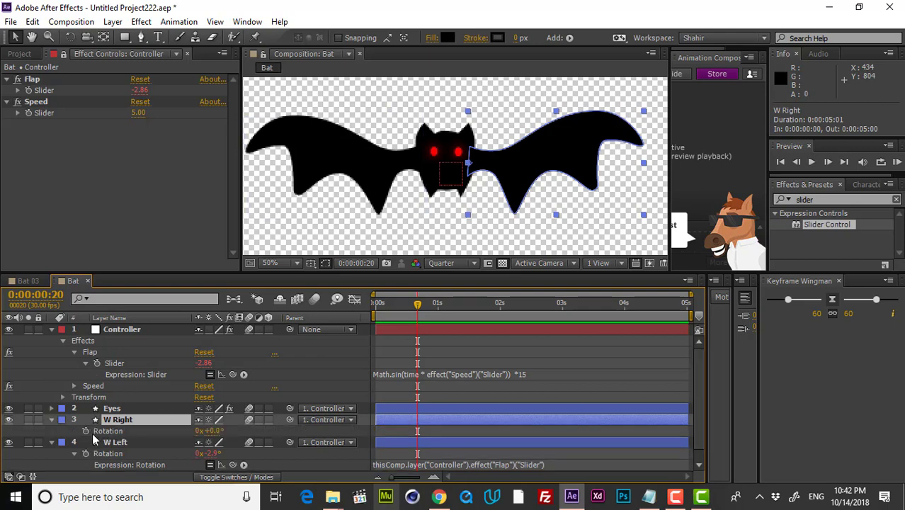
alt+click(86, 430)
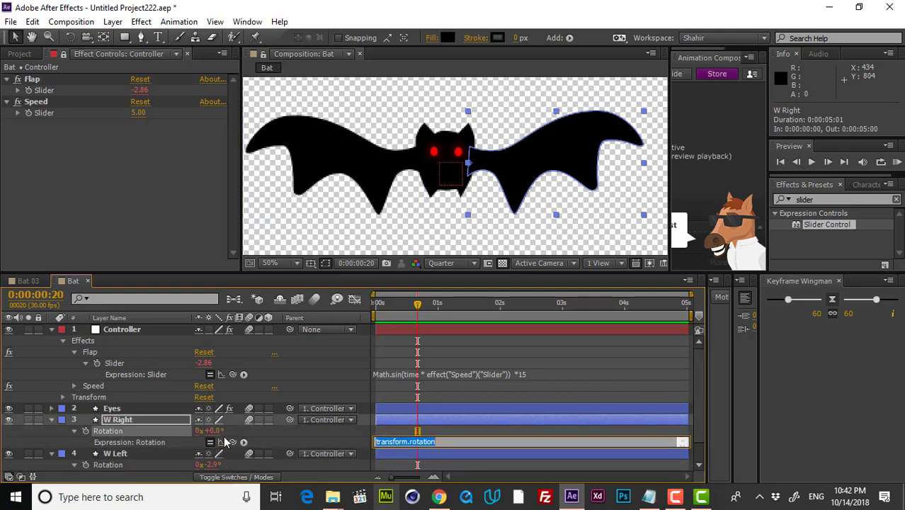
drag(232, 442, 129, 364)
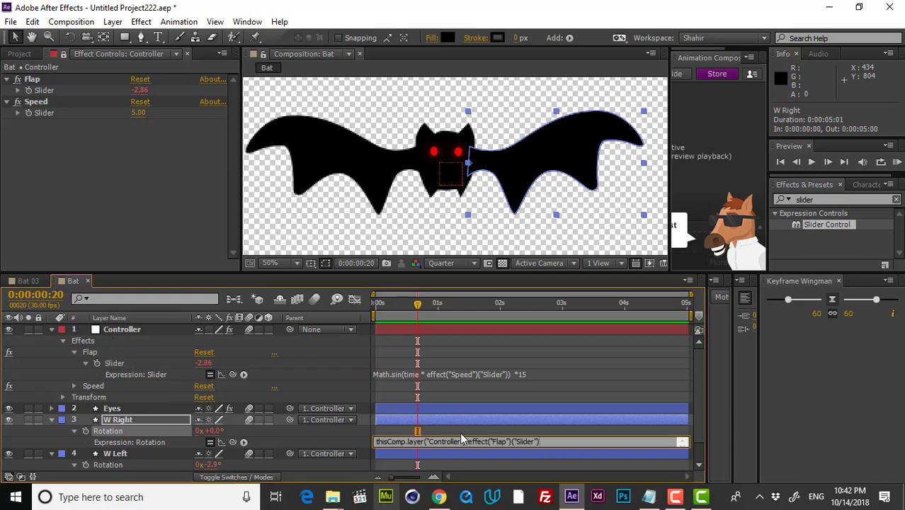
click(539, 402)
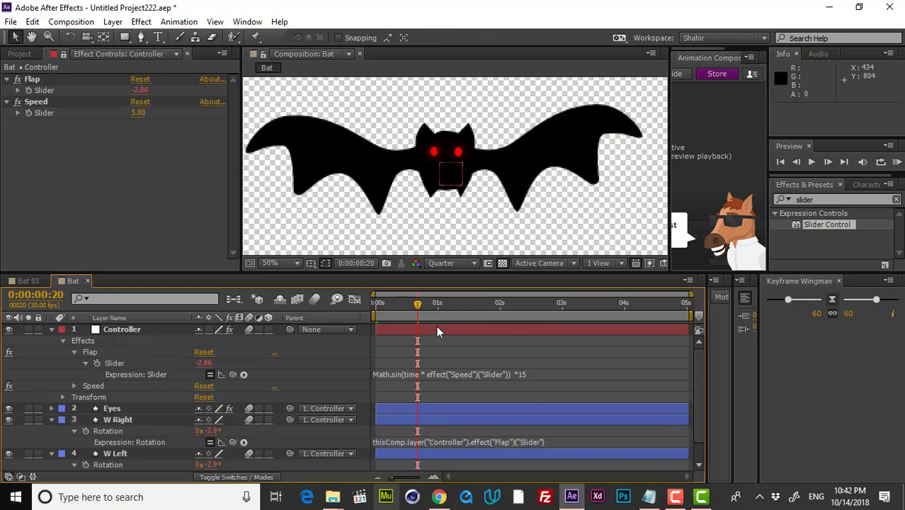
Play the composition from the first frame to compare the motion of both wings.
key(Home)
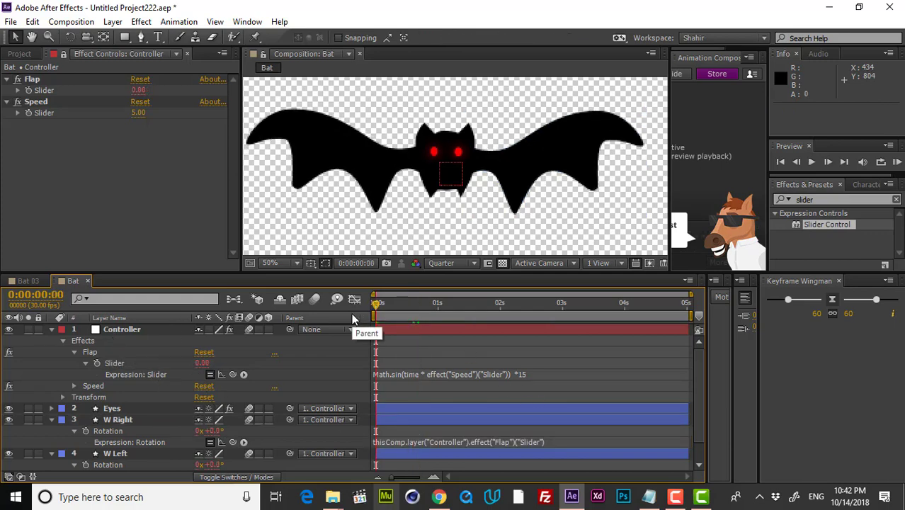
key(space)
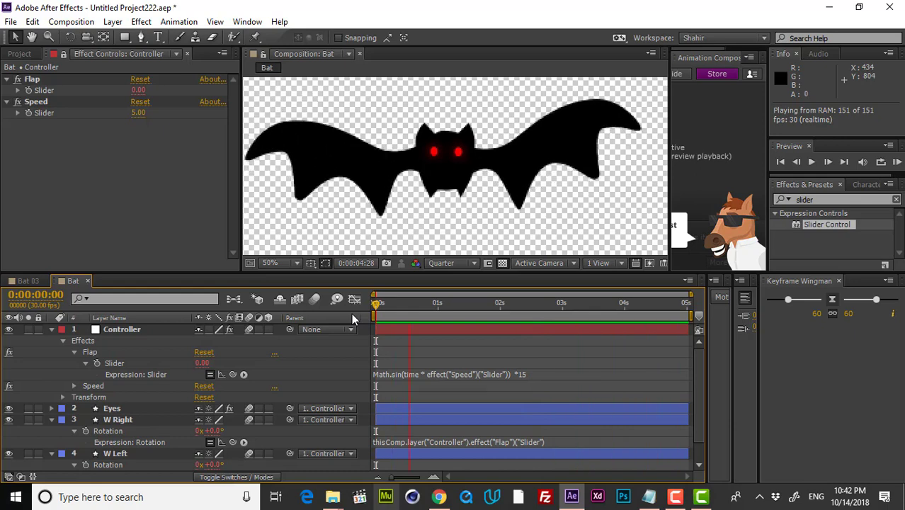
key(space)
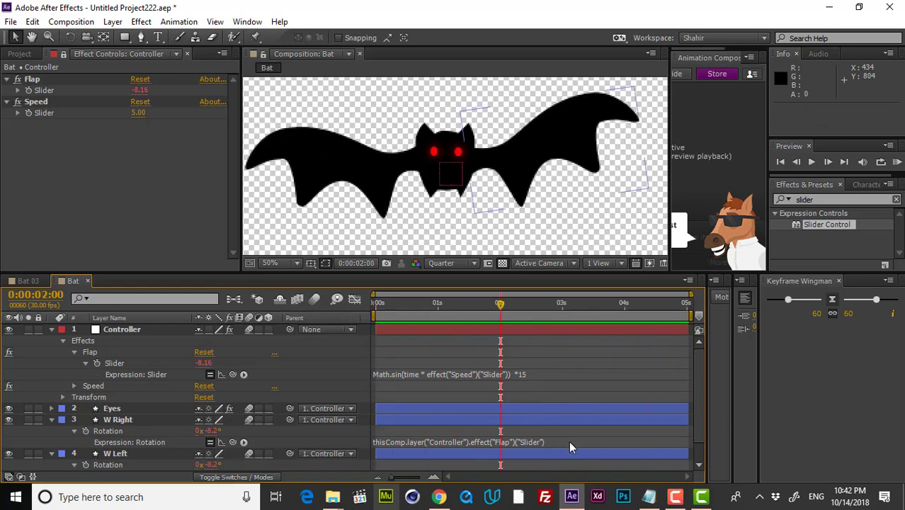
Append *(-1) to the W Right layer's Rotation expression and return the playhead to the start of the composition.
click(568, 440)
click(567, 440)
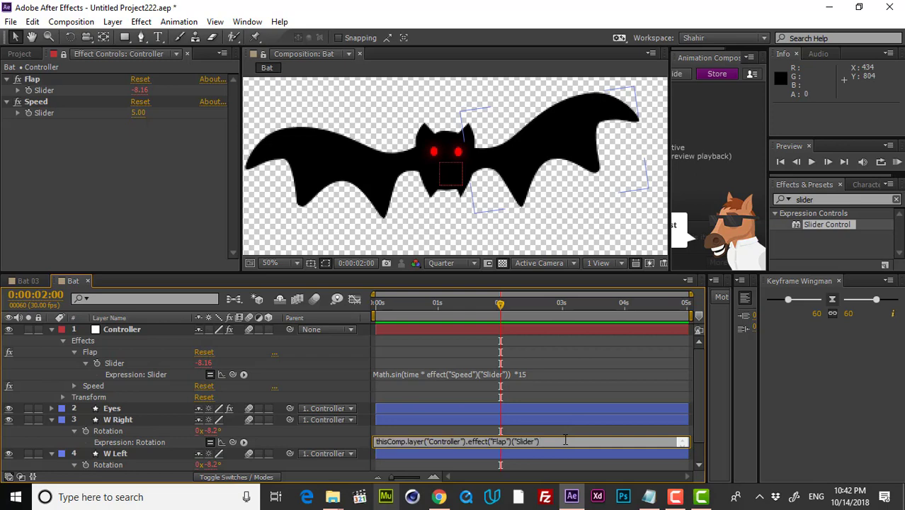
text()*(-1))
click(556, 390)
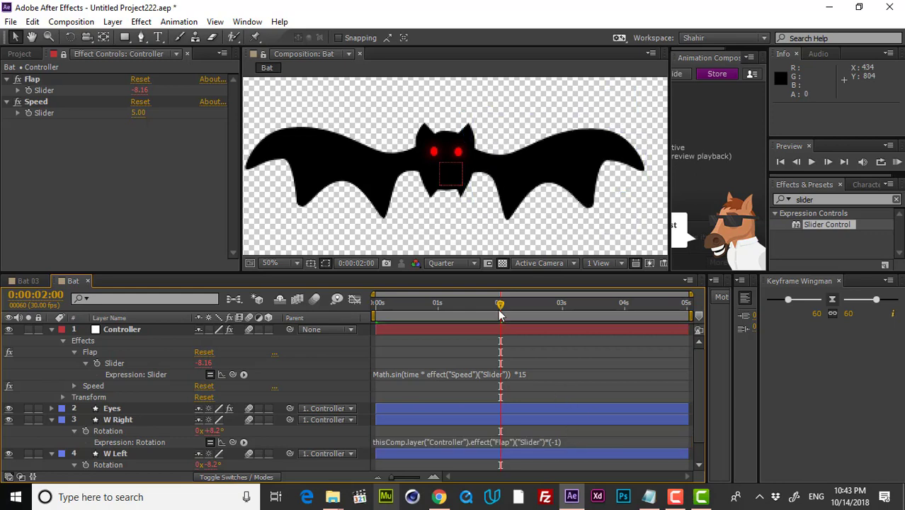
drag(492, 310, 399, 317)
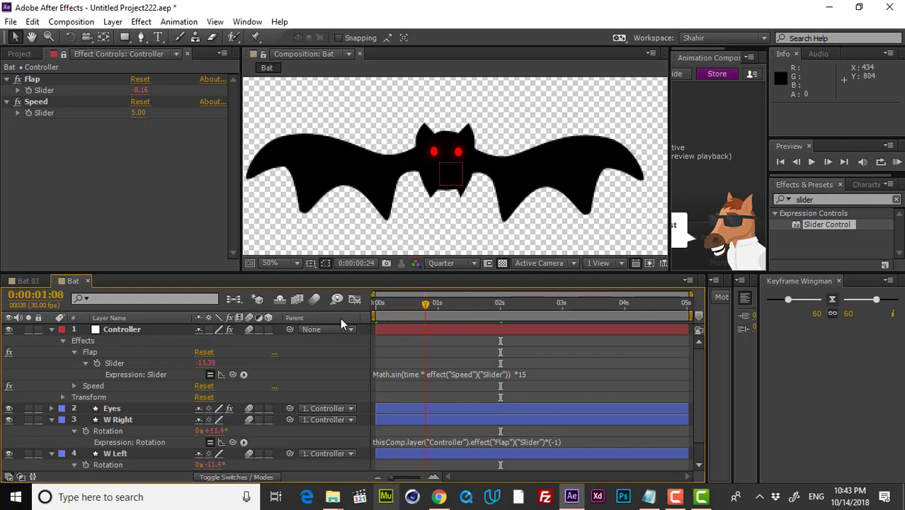
key(comma)
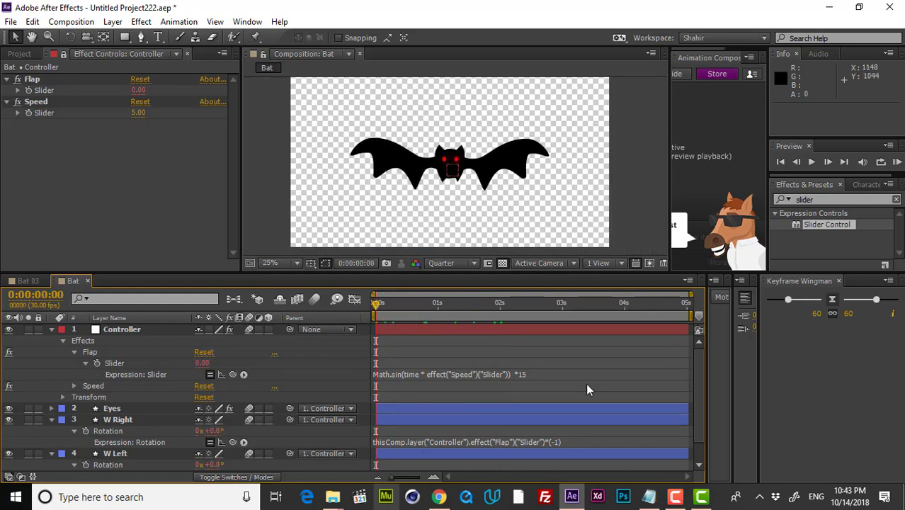
Preview the flapping of both wings, stop playback, and collapse the properties of all layers in the Bat composition.
key(space)
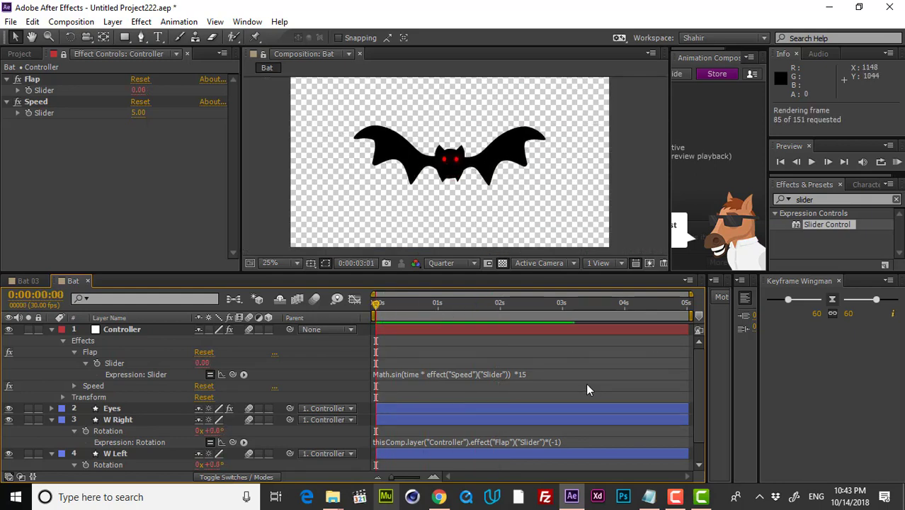
key(space)
key(ctrl+a)
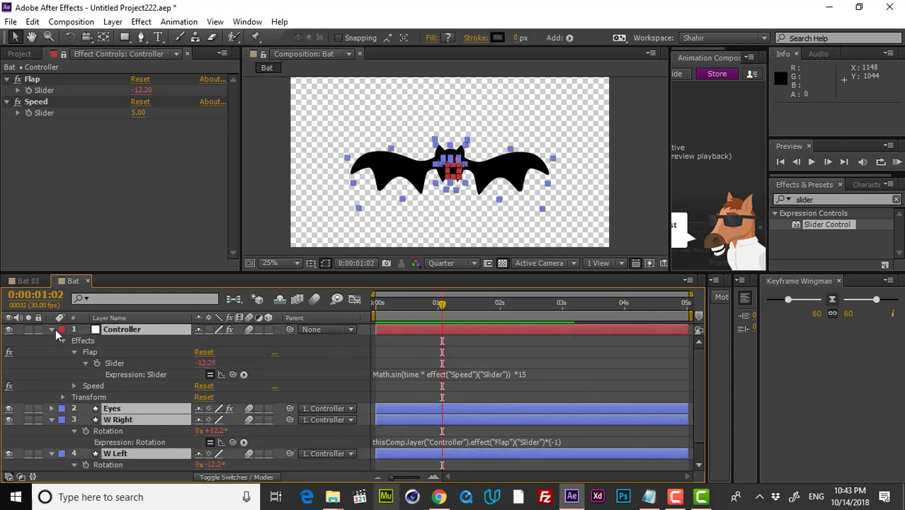
key(u)
click(267, 404)
Enable motion blur for the Bat composition and preview the flapping animation.
click(315, 302)
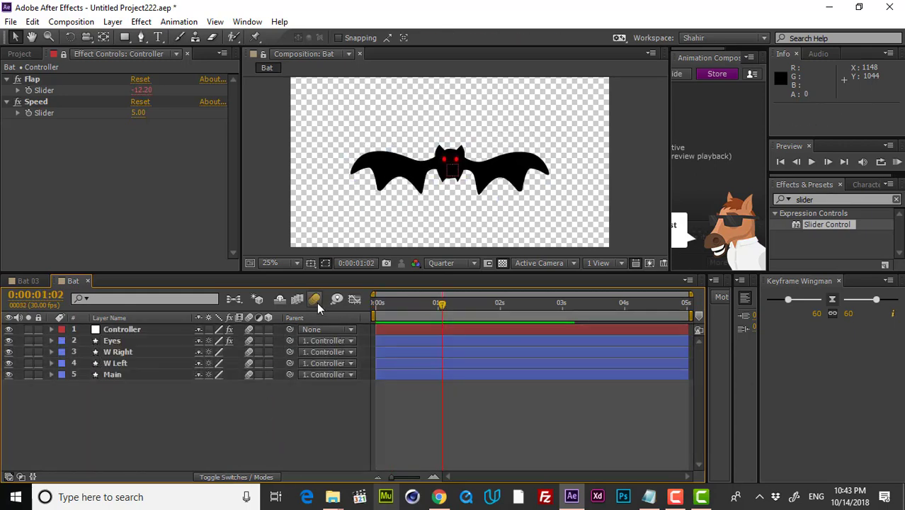
key(space)
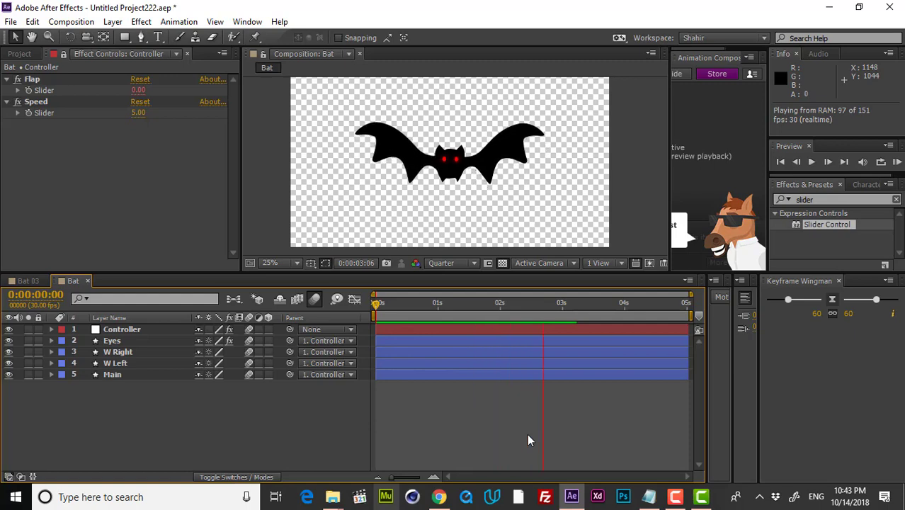
key(space)
Set the Controller's Speed slider to 13 and preview the flapping from the first frame.
drag(138, 114, 143, 114)
key(Home)
click(523, 410)
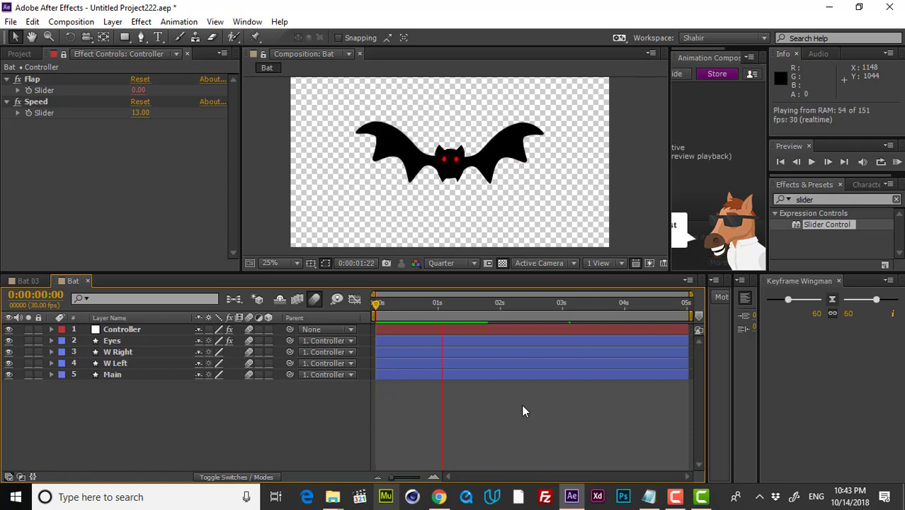
key(space)
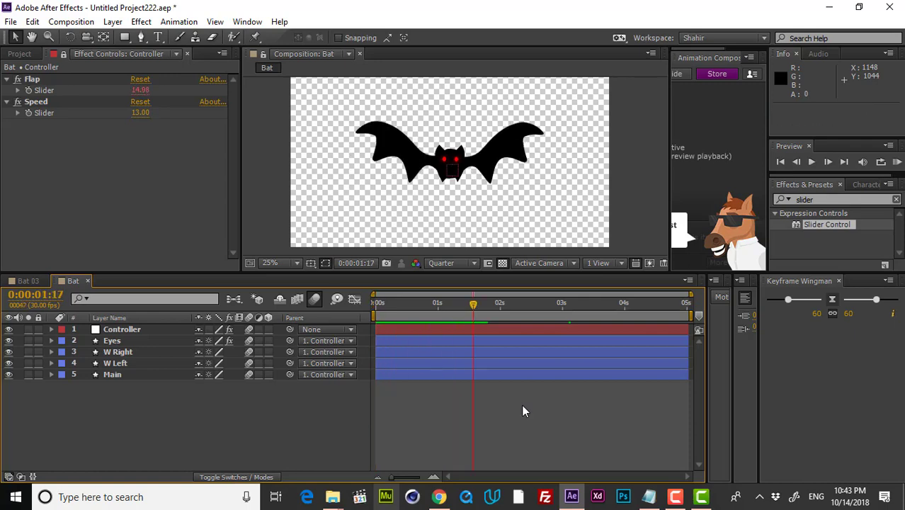